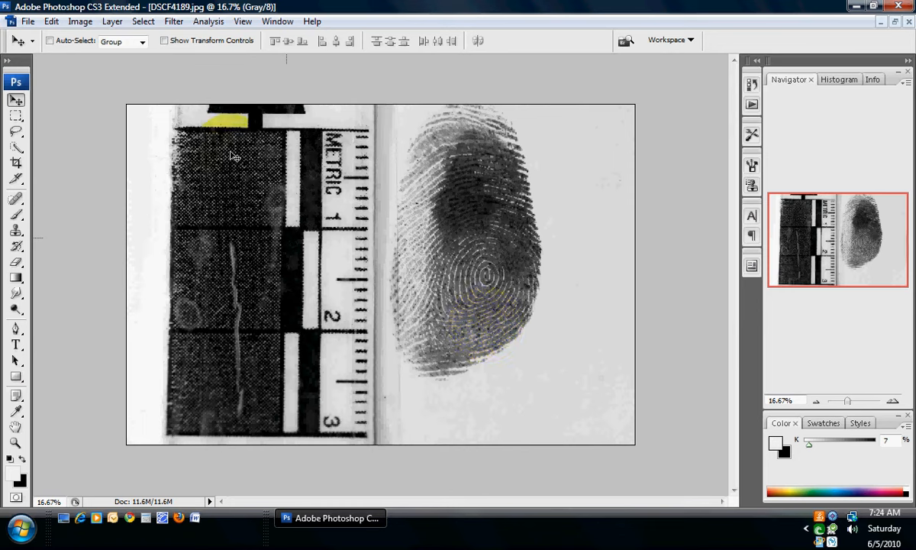
{"action": "left_click", "coordinate": [79, 23]}
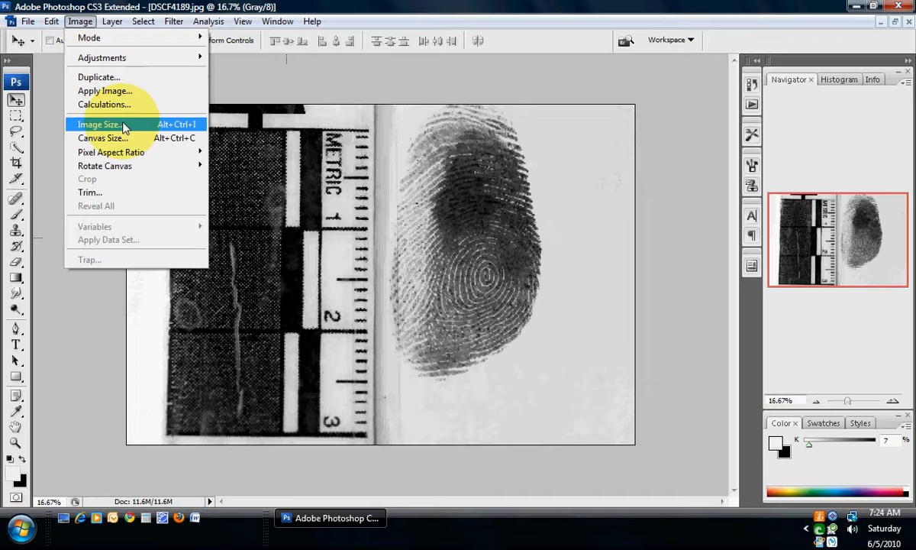
{"action": "left_click", "coordinate": [100, 124]}
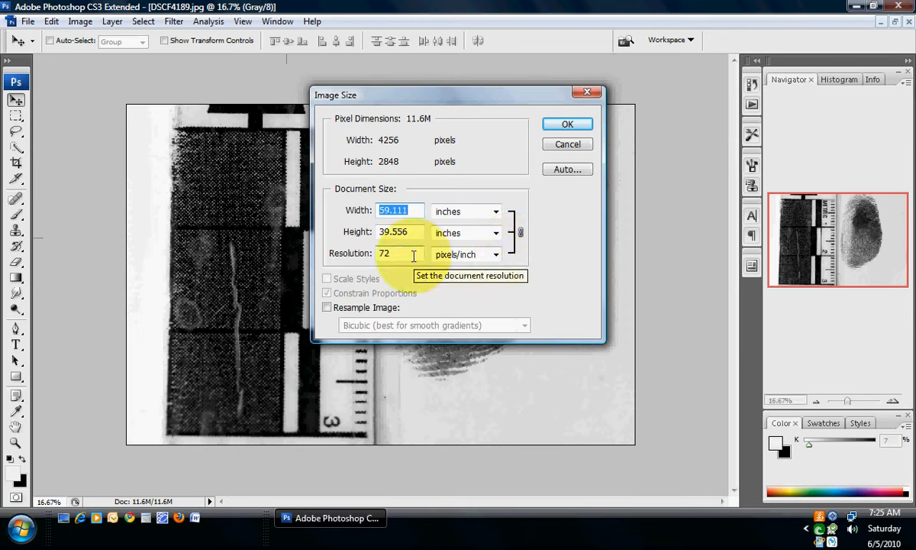
{"action": "left_click_drag", "start_coordinate": [412, 256], "coordinate": [375, 258]}
{"action": "type", "text": "100"}
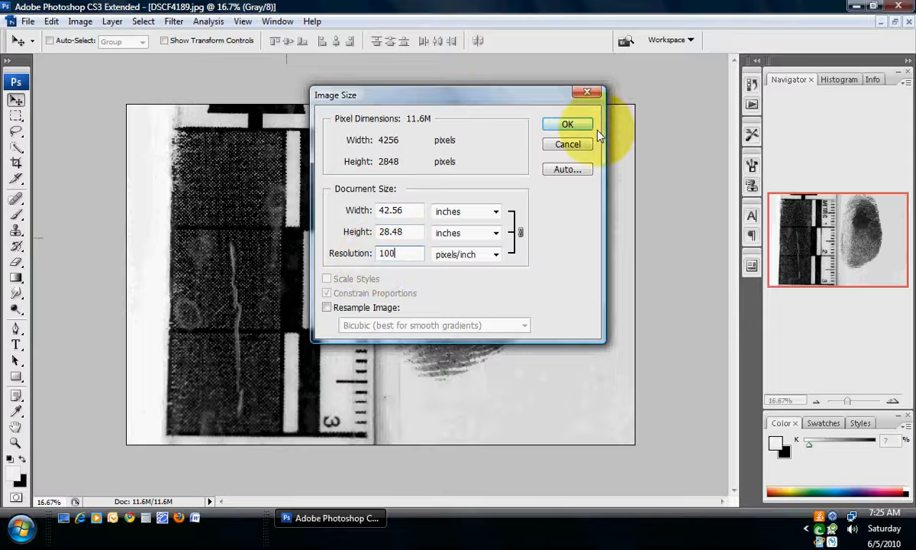
{"action": "left_click", "coordinate": [580, 152]}
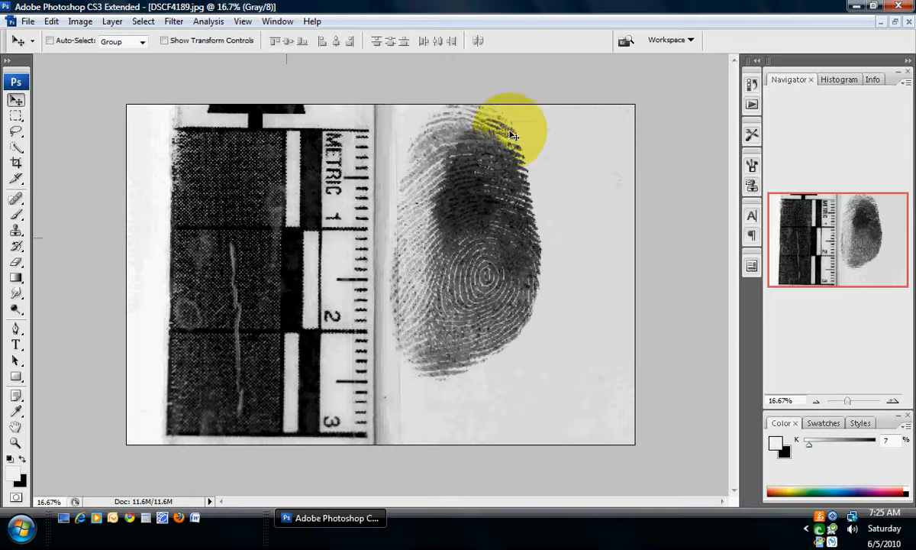
Show the rulers around the image and check that their unit is pixels
{"action": "left_click", "coordinate": [243, 23]}
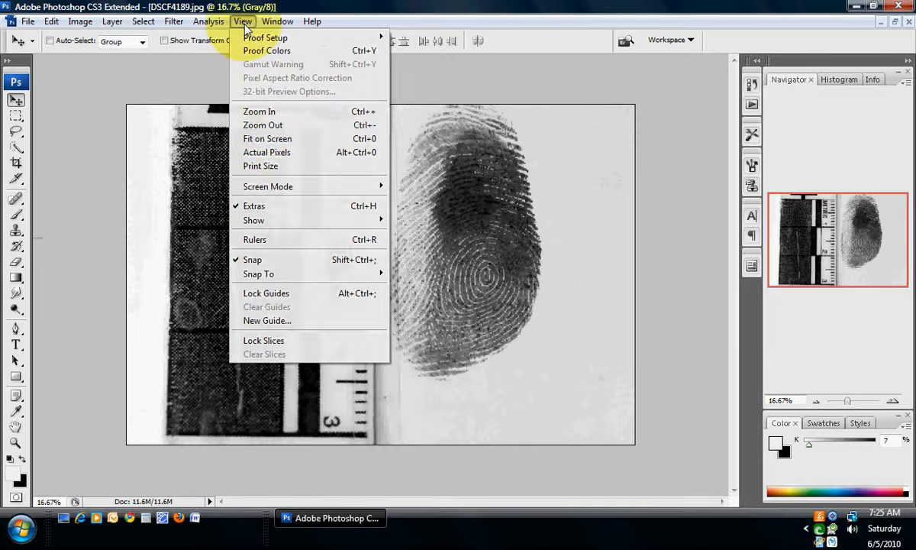
{"action": "left_click", "coordinate": [305, 241]}
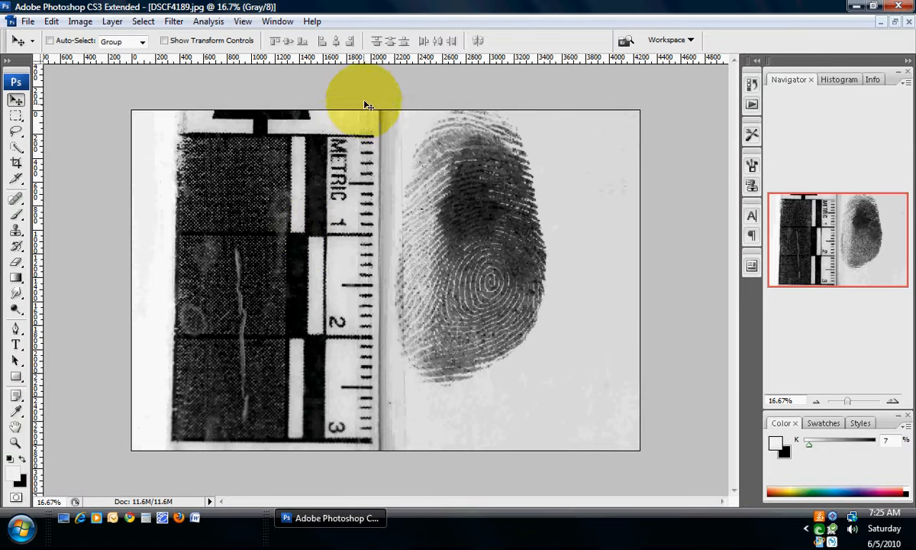
{"action": "right_click", "coordinate": [377, 61]}
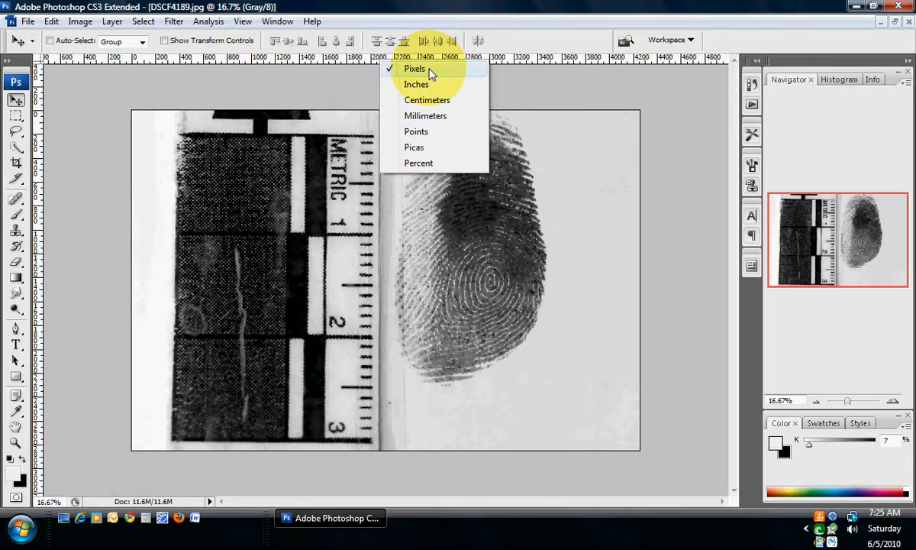
{"action": "left_click", "coordinate": [365, 89]}
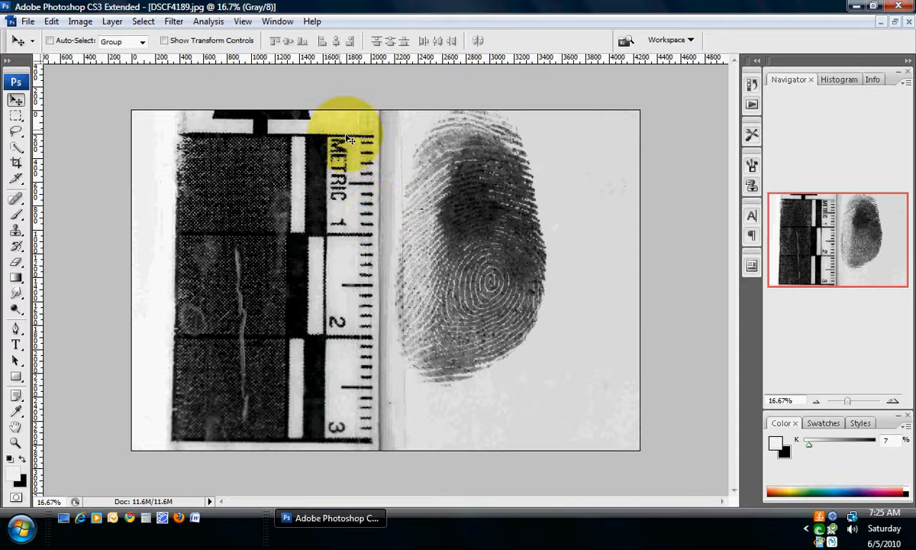
Measure one centimetre on the metric scale with the Ruler tool, from the 1 cm line to the 2 cm line
{"action": "left_click", "coordinate": [18, 411]}
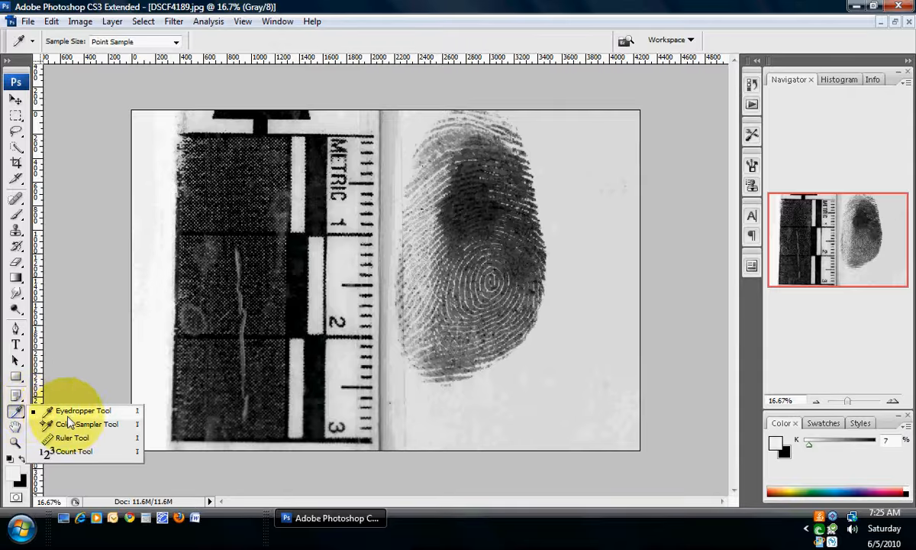
{"action": "left_click", "coordinate": [74, 439]}
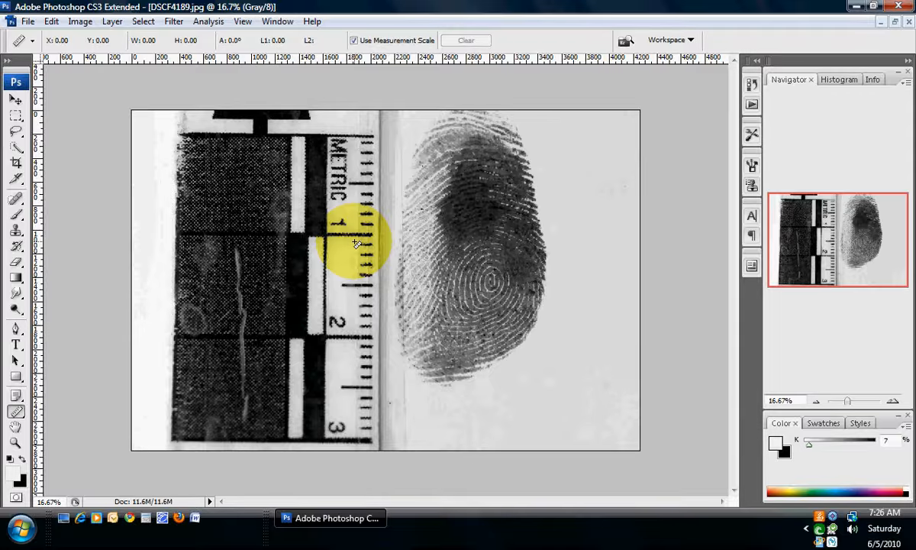
{"action": "scroll", "coordinate": [356, 244], "scroll_direction": "up", "scroll_amount": 3}
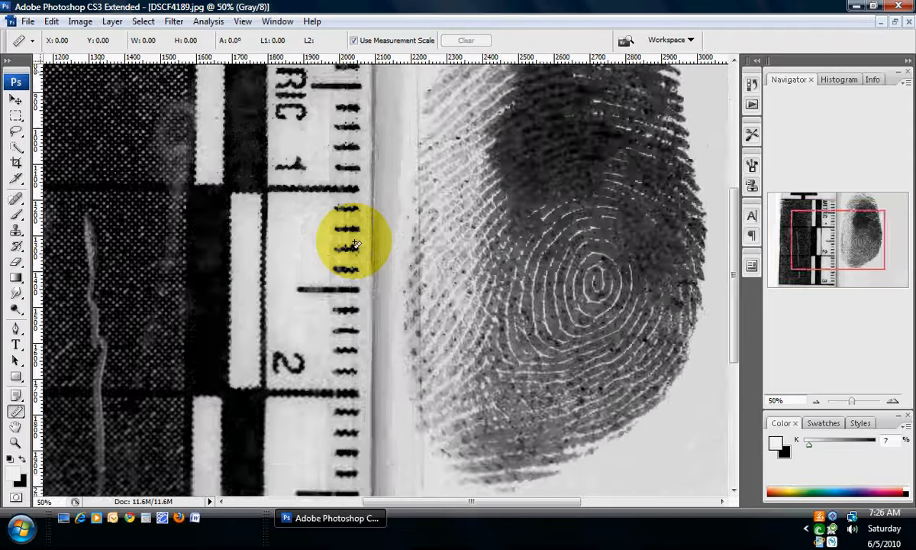
{"action": "scroll", "coordinate": [356, 243], "scroll_direction": "up", "scroll_amount": 1}
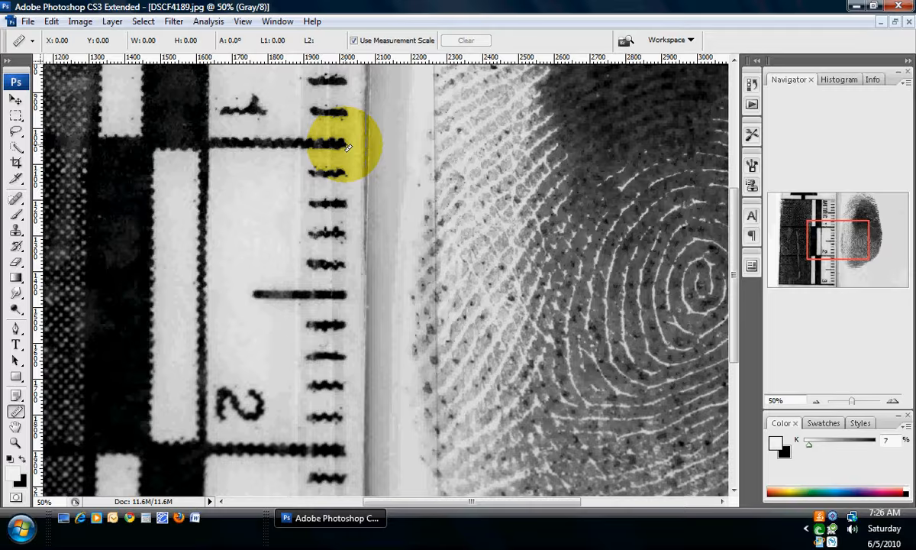
{"action": "left_click_drag", "start_coordinate": [346, 145], "coordinate": [346, 453]}
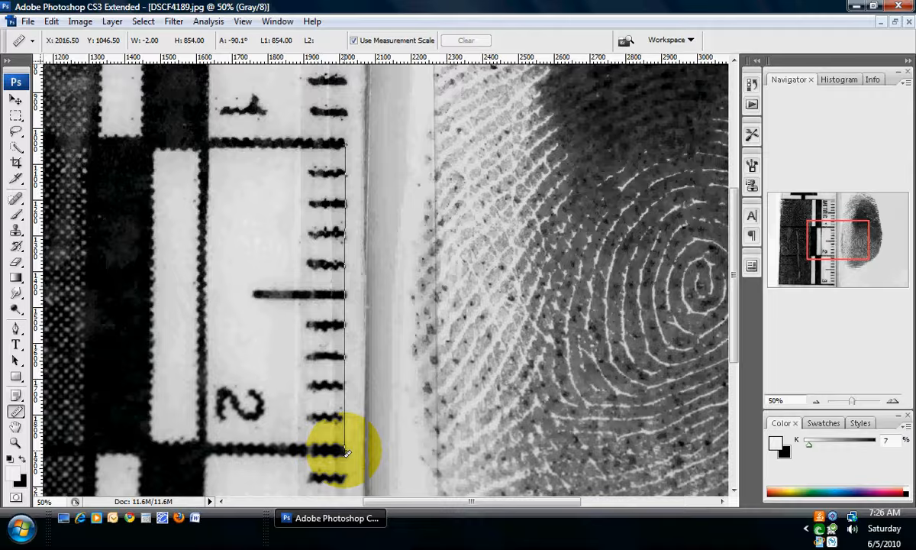
{"action": "left_click_drag", "start_coordinate": [346, 453], "coordinate": [346, 454]}
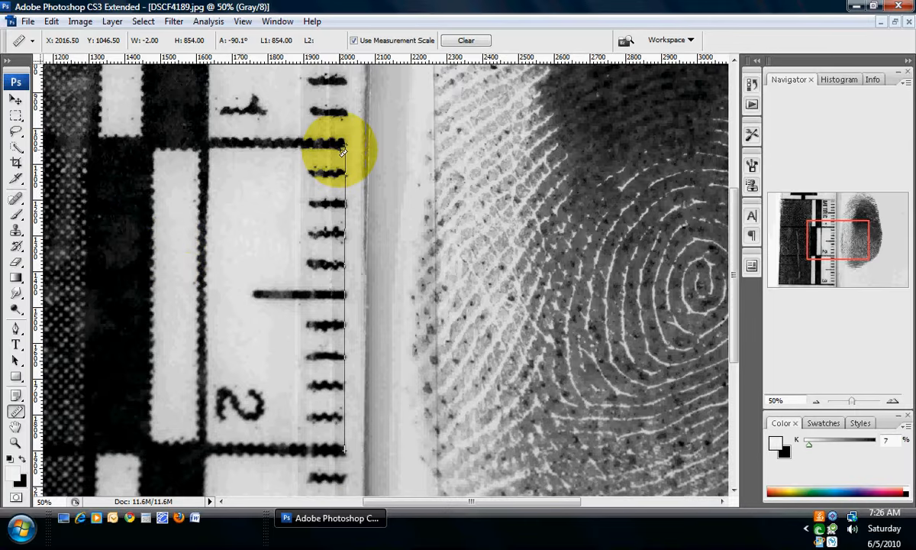
Examine the metric scale above and below the measured centimetre and the measurement line's end points
{"action": "scroll", "coordinate": [358, 168], "scroll_direction": "up", "scroll_amount": 2}
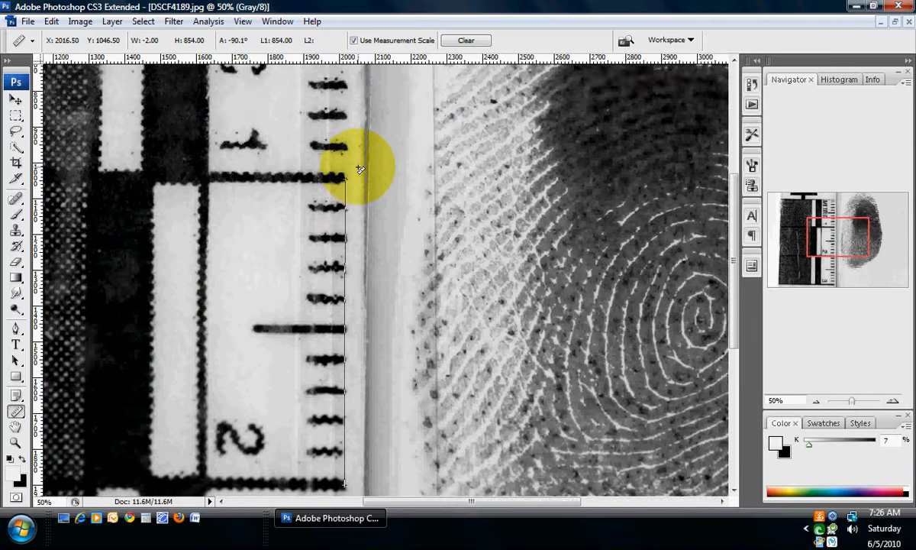
{"action": "scroll", "coordinate": [360, 169], "scroll_direction": "up", "scroll_amount": 8}
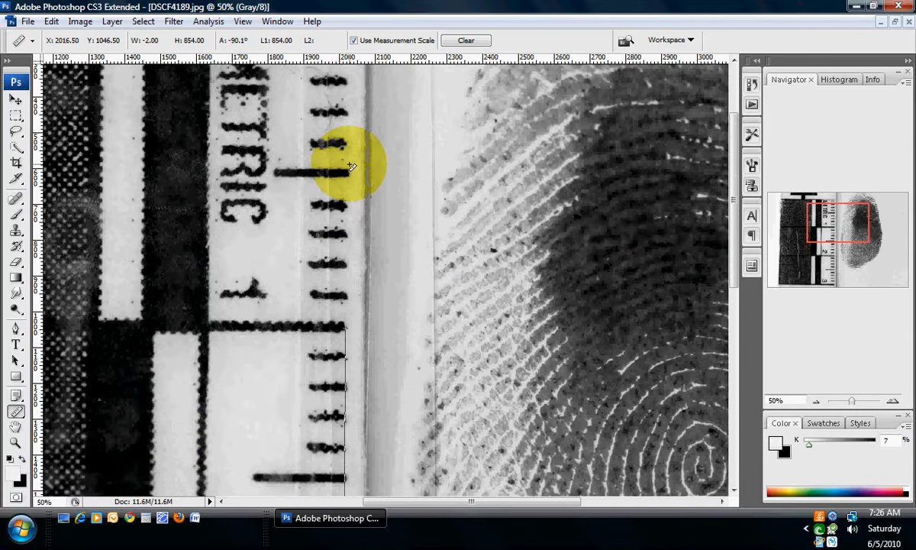
{"action": "scroll", "coordinate": [352, 166], "scroll_direction": "down", "scroll_amount": 1}
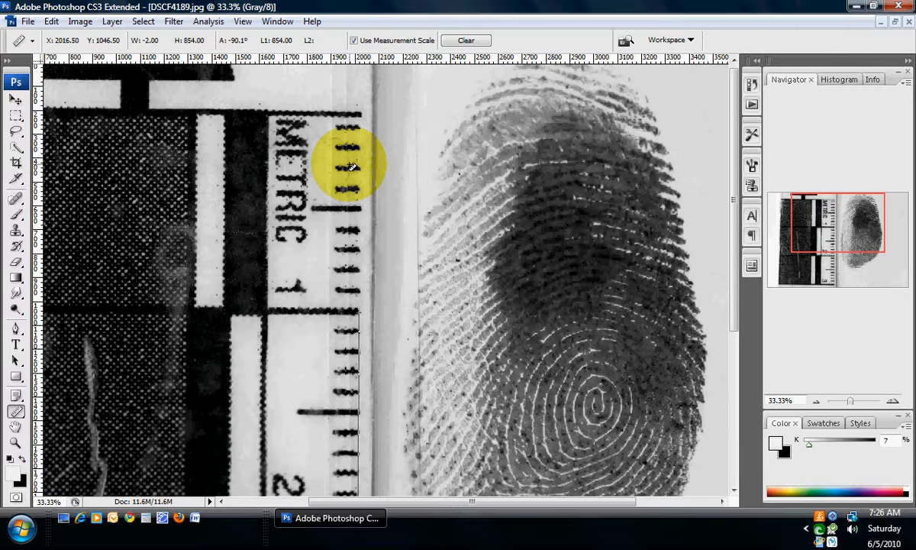
{"action": "scroll", "coordinate": [352, 167], "scroll_direction": "down", "scroll_amount": 1}
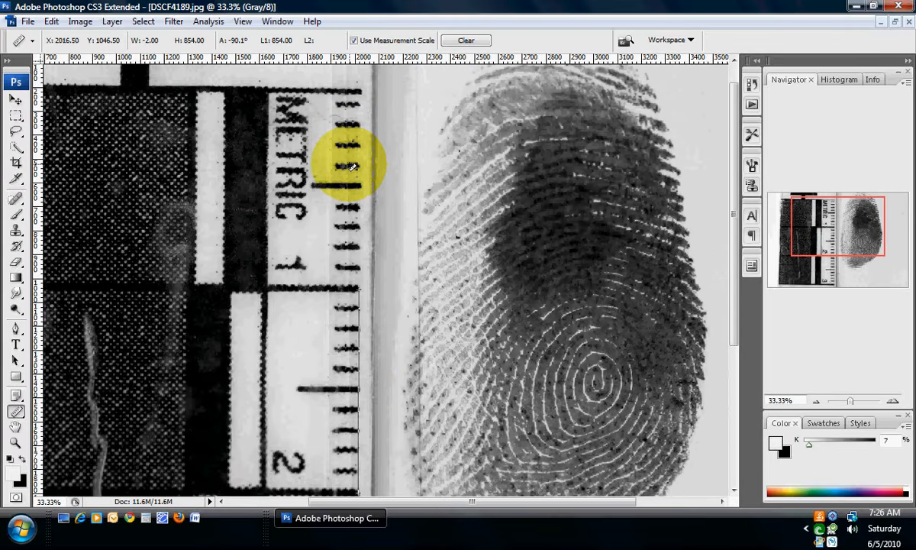
{"action": "scroll", "coordinate": [361, 392], "scroll_direction": "down", "scroll_amount": 1}
{"action": "scroll", "coordinate": [362, 391], "scroll_direction": "down", "scroll_amount": 4}
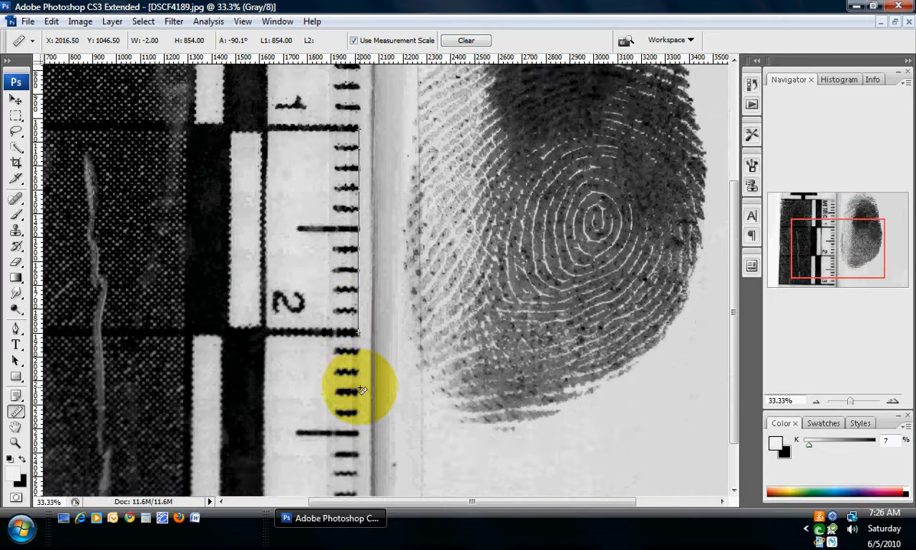
{"action": "scroll", "coordinate": [363, 389], "scroll_direction": "up", "scroll_amount": 8}
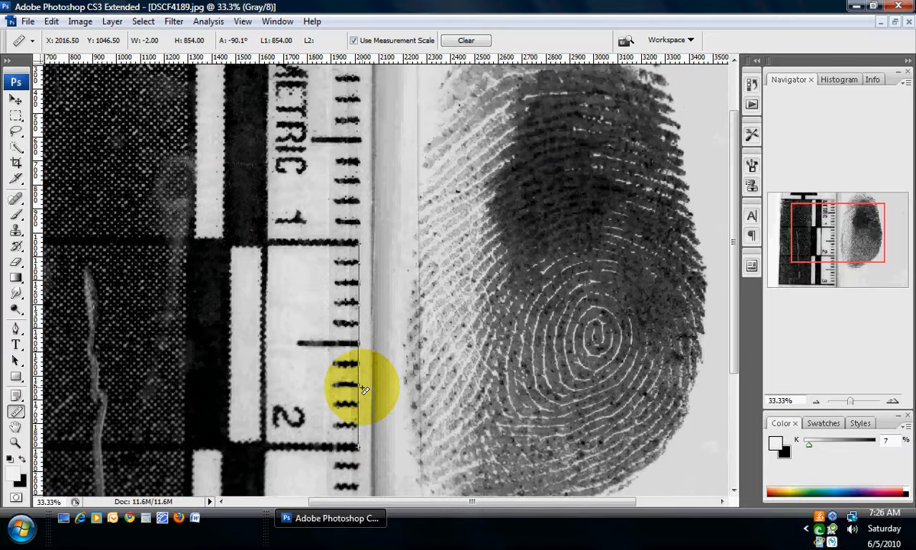
{"action": "scroll", "coordinate": [363, 389], "scroll_direction": "down", "scroll_amount": 6}
{"action": "scroll", "coordinate": [364, 390], "scroll_direction": "down", "scroll_amount": 3}
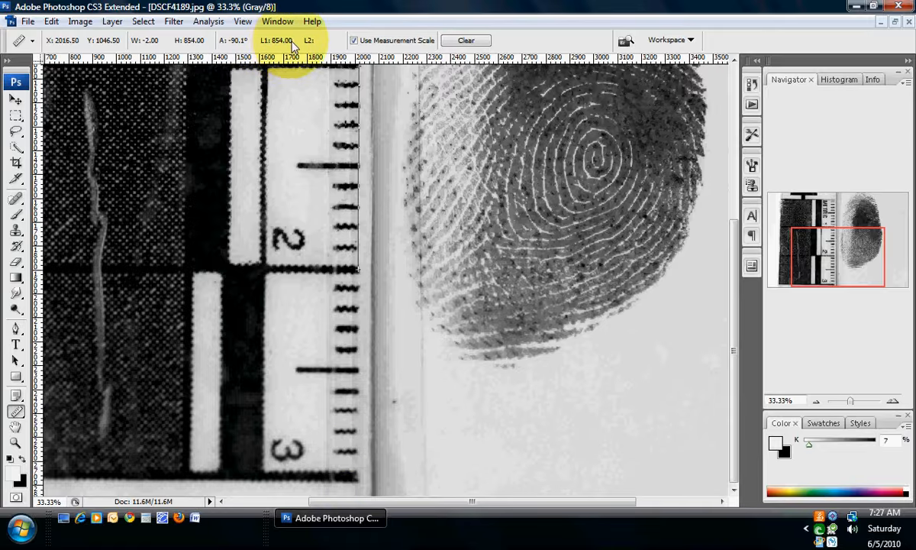
{"action": "scroll", "coordinate": [313, 149], "scroll_direction": "up", "scroll_amount": 2}
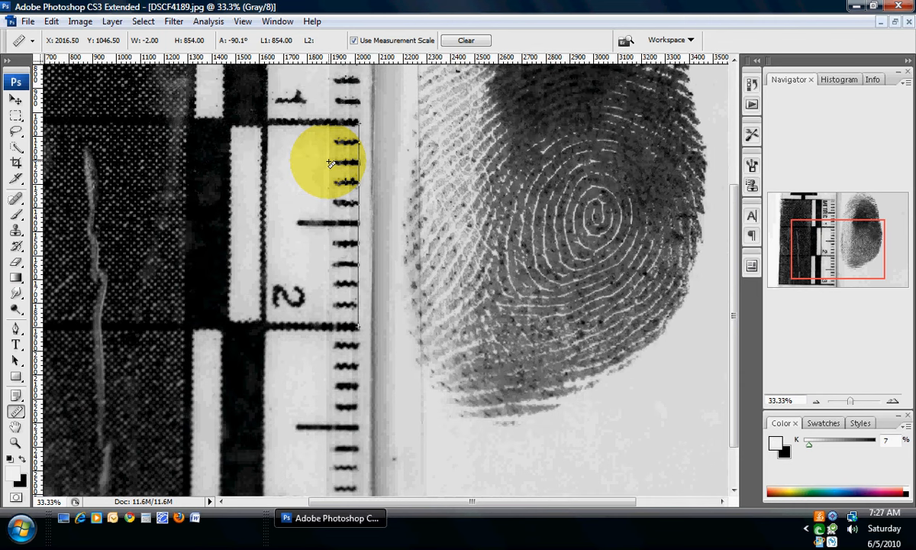
{"action": "scroll", "coordinate": [331, 164], "scroll_direction": "up", "scroll_amount": 1}
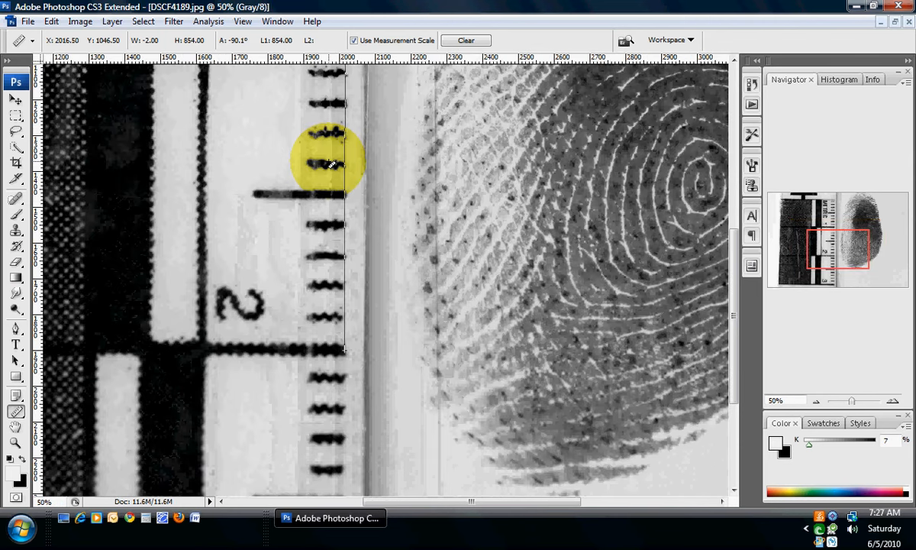
{"action": "scroll", "coordinate": [331, 164], "scroll_direction": "up", "scroll_amount": 2}
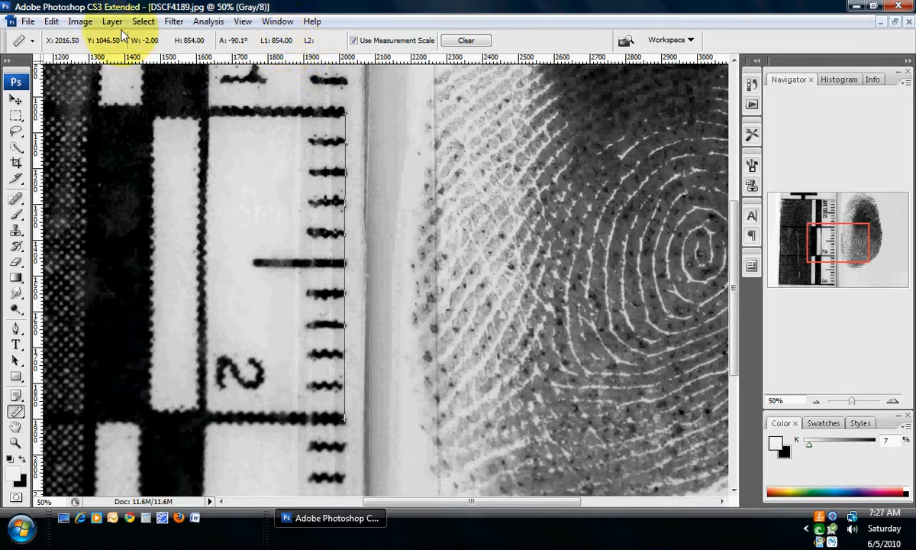
Set the image resolution to 854 pixels/cm
{"action": "left_click", "coordinate": [79, 23]}
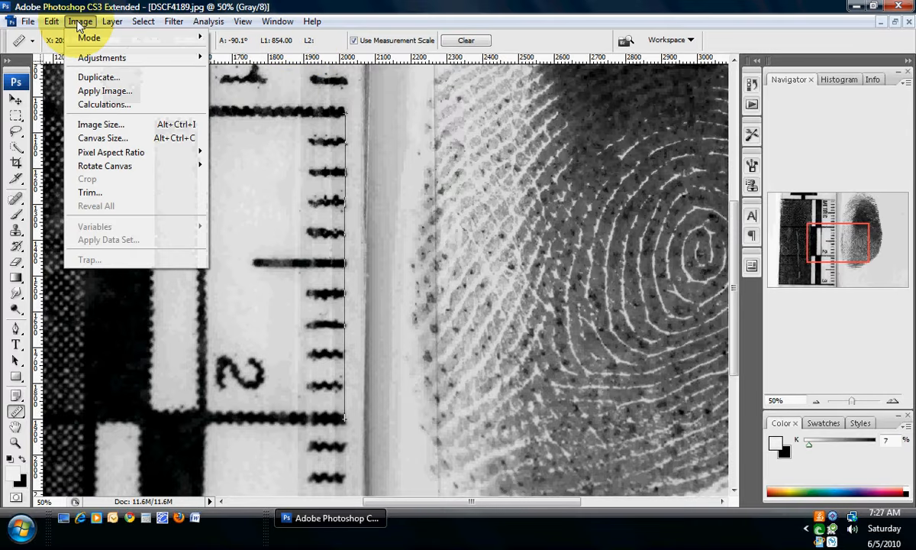
{"action": "left_click", "coordinate": [109, 127]}
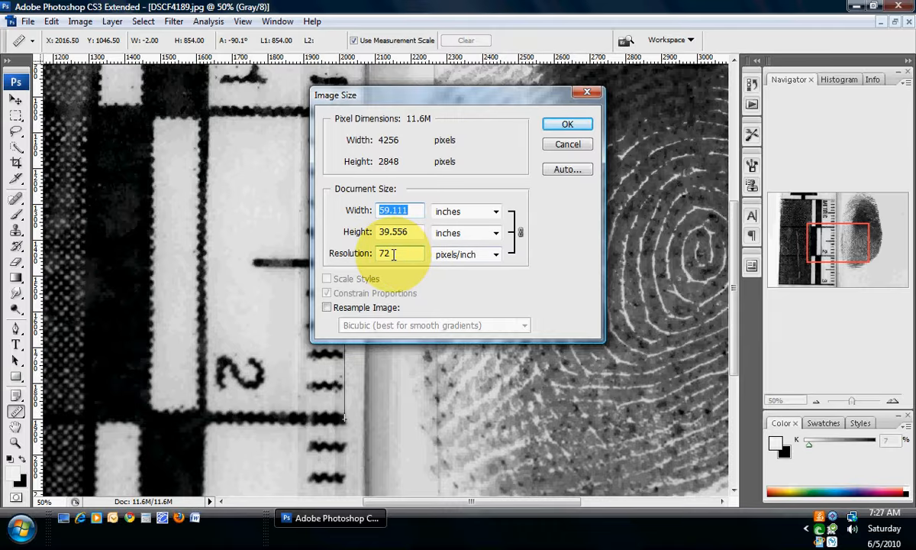
{"action": "left_click", "coordinate": [496, 255]}
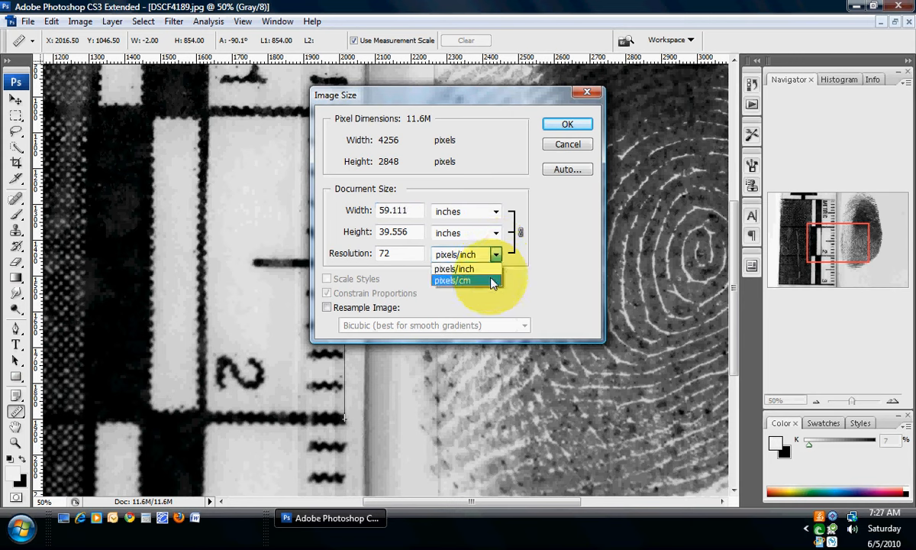
{"action": "left_click", "coordinate": [492, 281]}
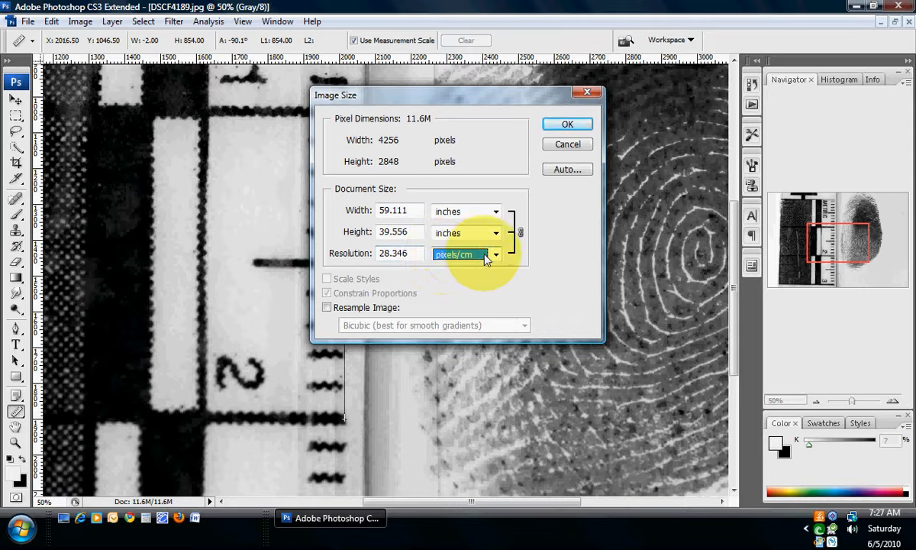
{"action": "left_click_drag", "start_coordinate": [413, 253], "coordinate": [366, 255]}
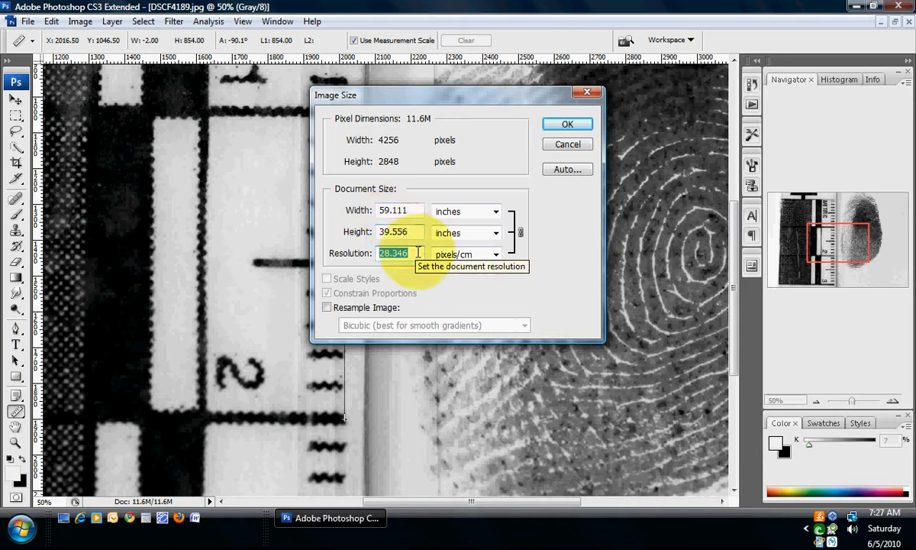
{"action": "type", "text": "854"}
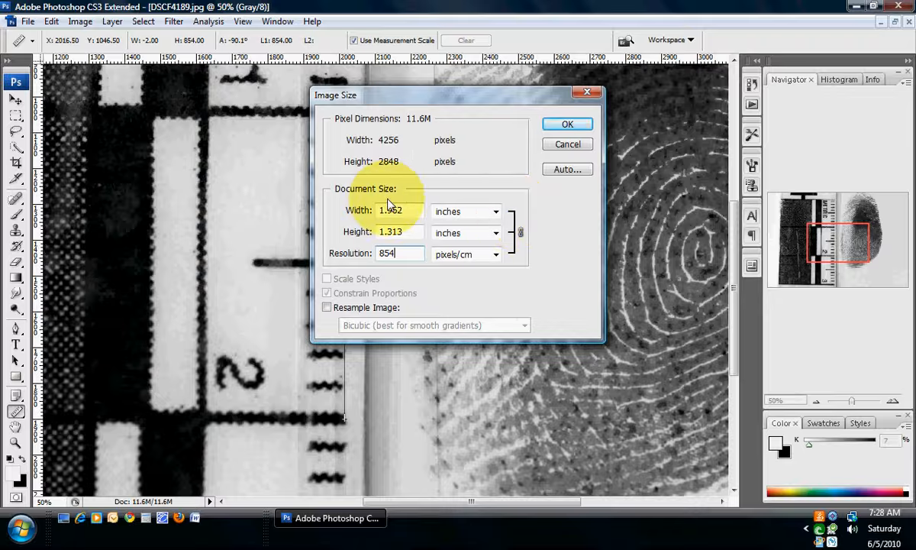
{"action": "left_click", "coordinate": [565, 125]}
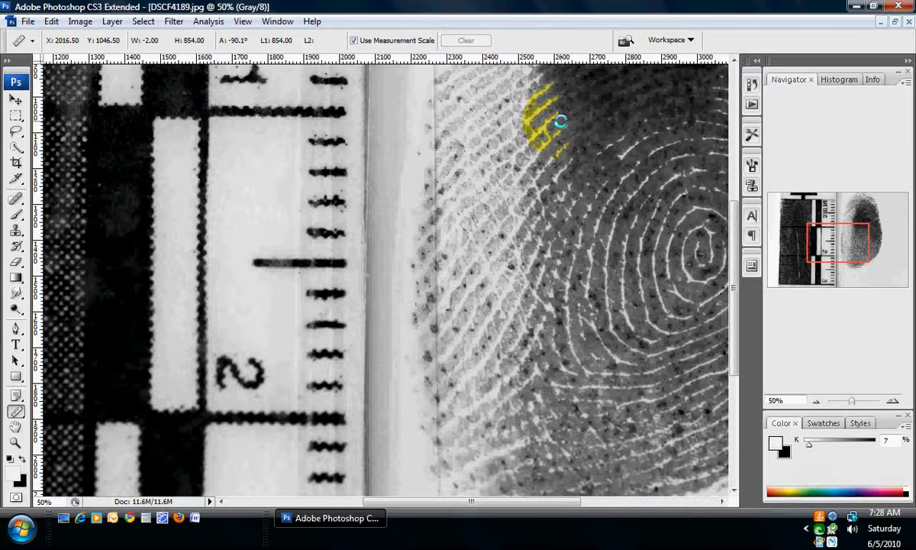
Enlarge the image's document size by switching its unit to percent and setting the width to 500
{"action": "key", "text": "ctrl+minus"}
{"action": "key", "text": "ctrl+minus"}
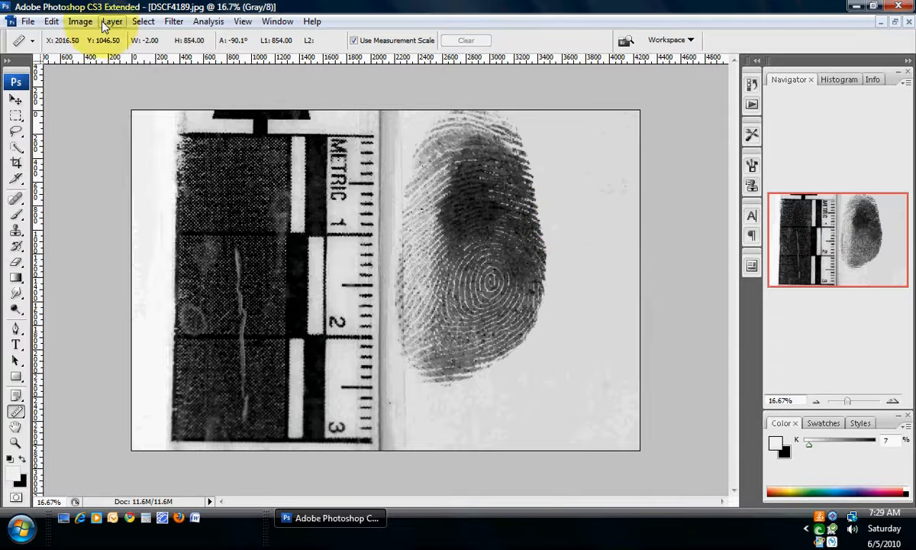
{"action": "left_click", "coordinate": [80, 21]}
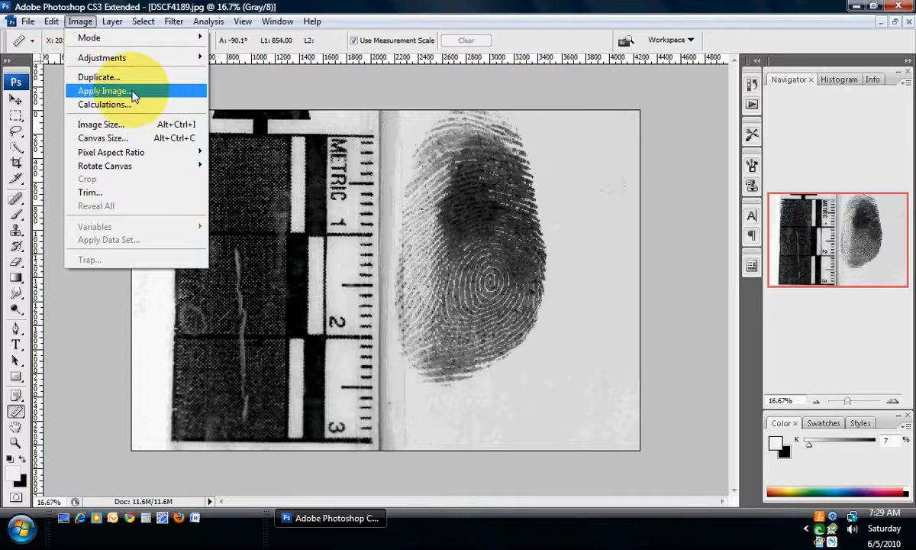
{"action": "left_click", "coordinate": [151, 128]}
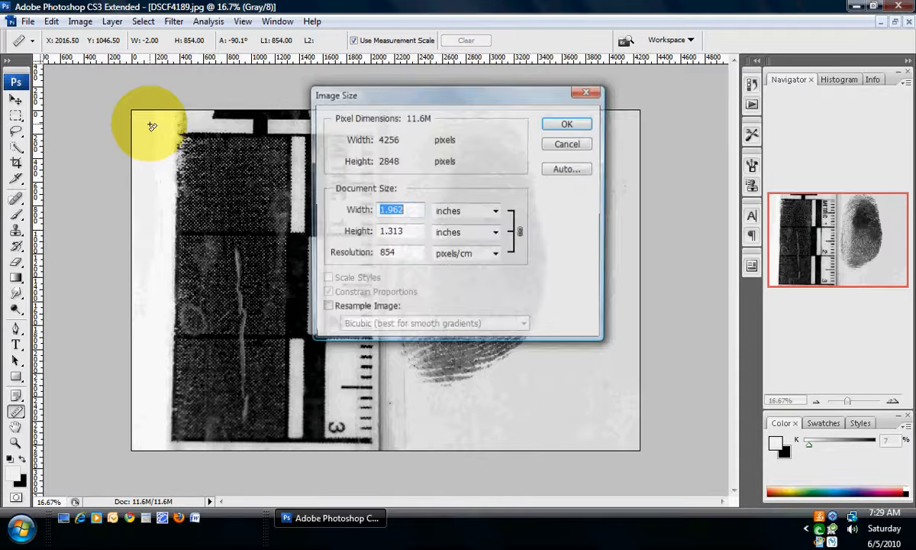
{"action": "left_click", "coordinate": [500, 214]}
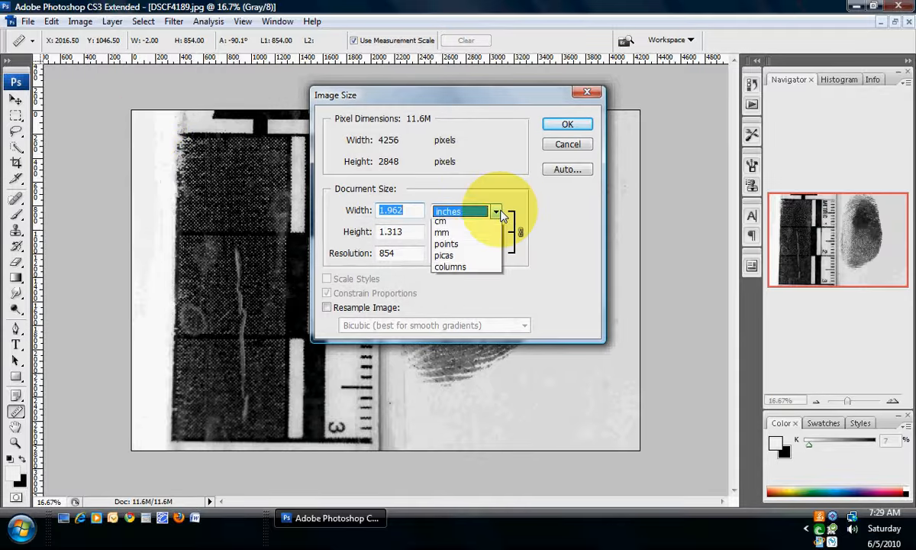
{"action": "left_click", "coordinate": [488, 224]}
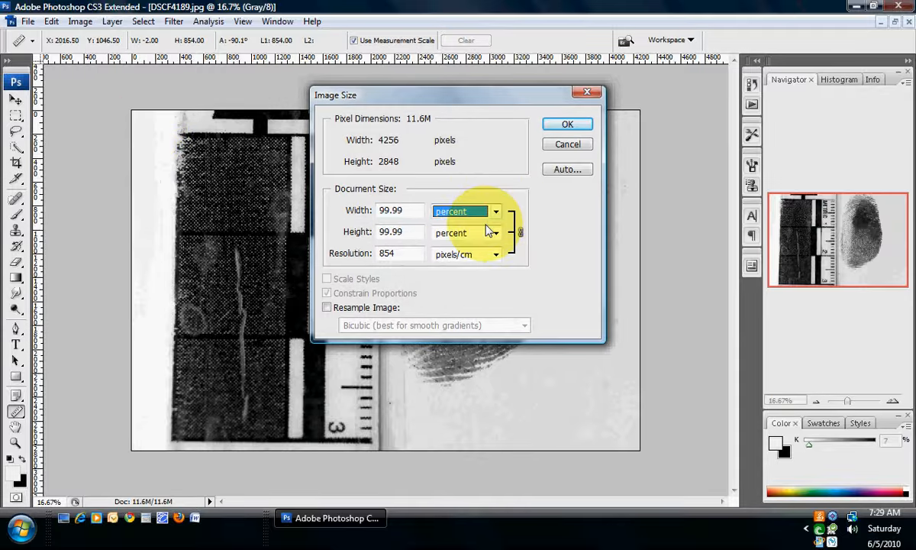
{"action": "left_click_drag", "start_coordinate": [420, 207], "coordinate": [374, 211]}
{"action": "type", "text": "500"}
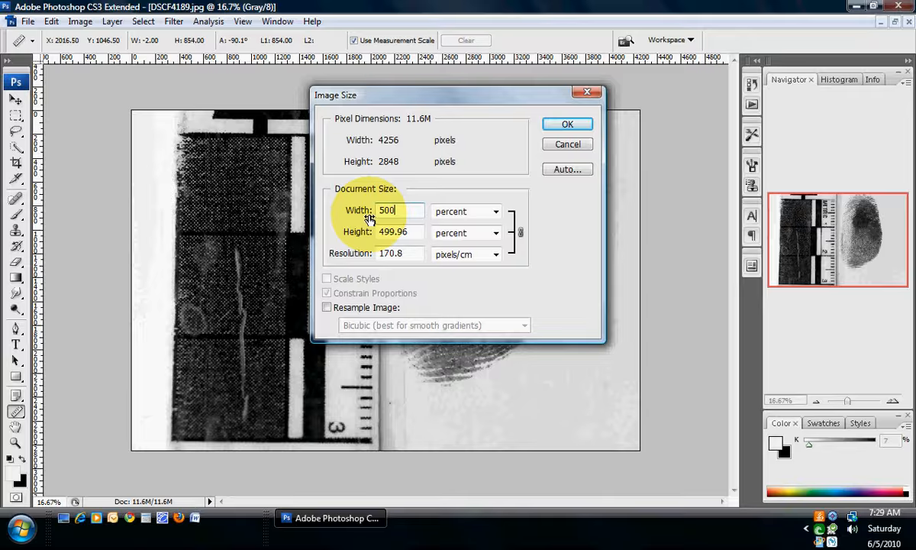
{"action": "left_click", "coordinate": [558, 125]}
Check the image's document size and resolution in the Image Size dialog
{"action": "left_click", "coordinate": [80, 21]}
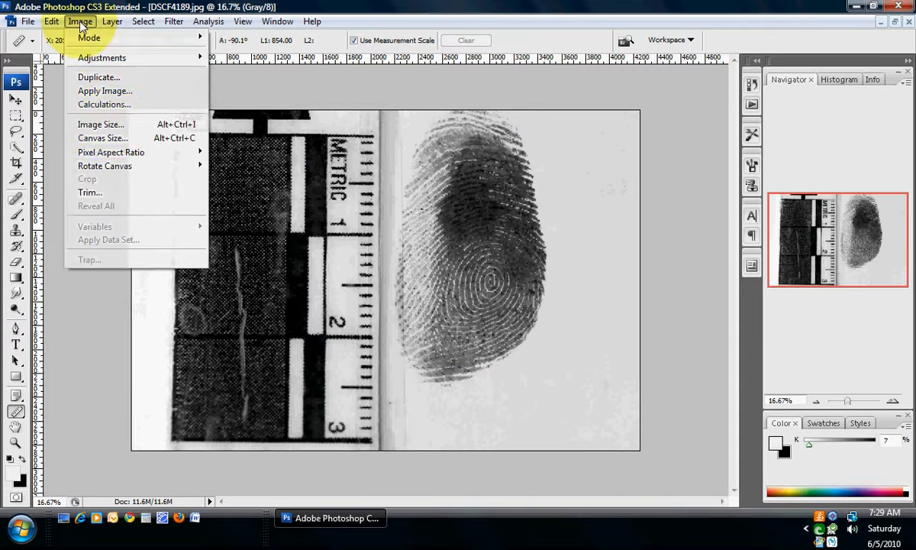
{"action": "left_click", "coordinate": [103, 124]}
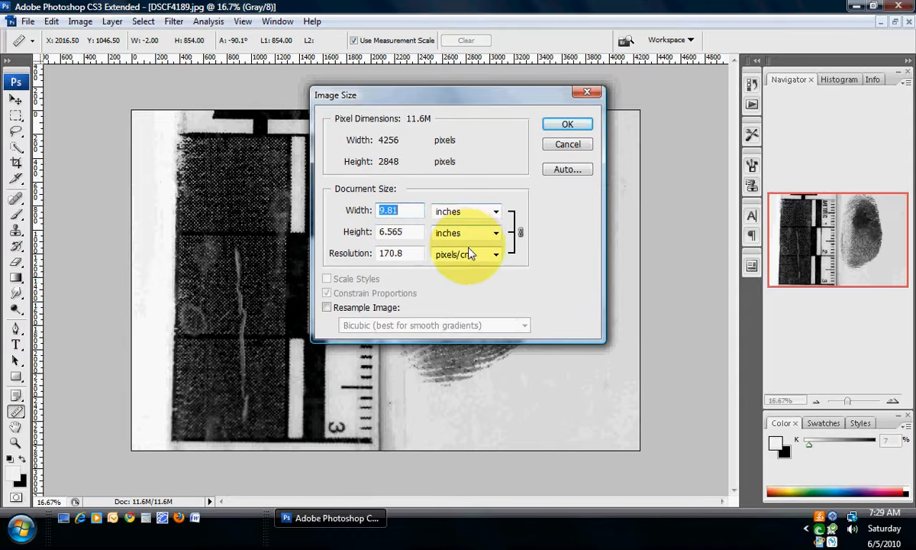
{"action": "left_click", "coordinate": [585, 147]}
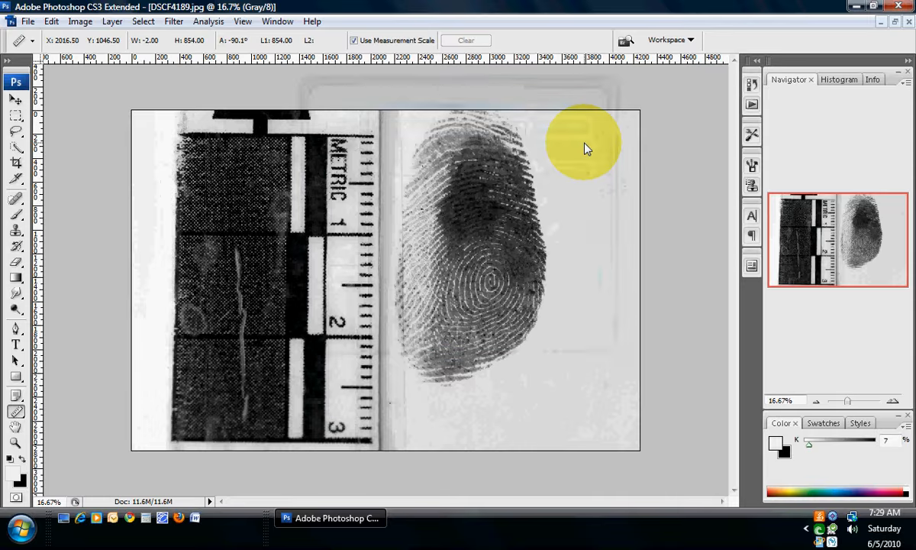